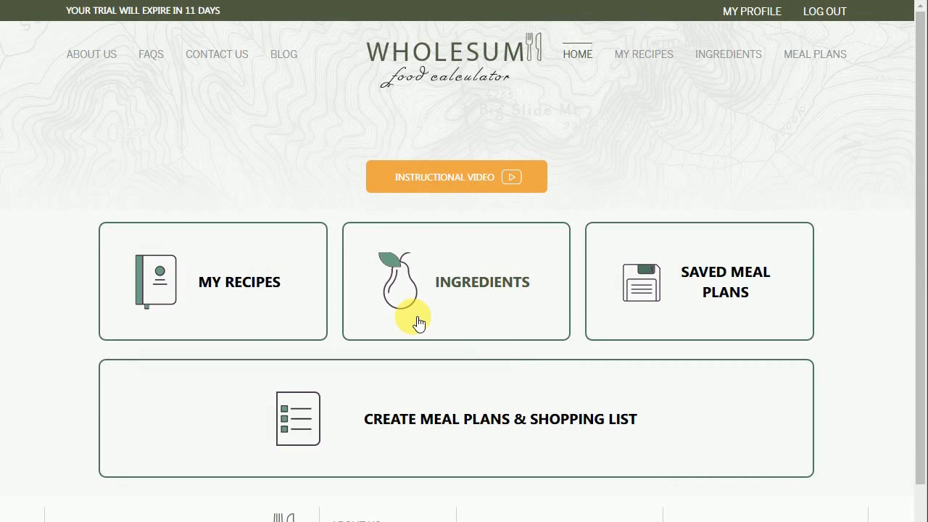
Step: On the Ingredients page, add the note "Already have 1 bag in basement" to All Purpose Flour and "Purchase generic brand" to Allspice
click(471, 308)
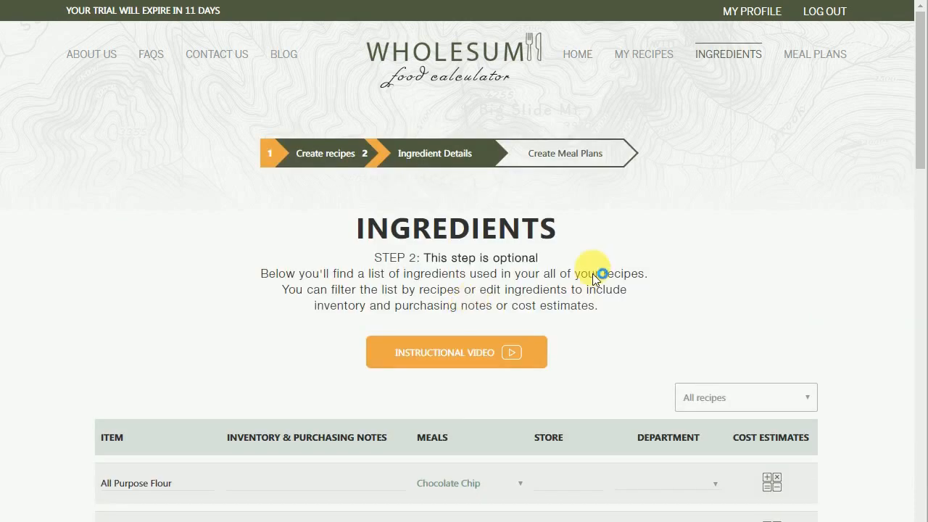
drag(921, 156, 897, 253)
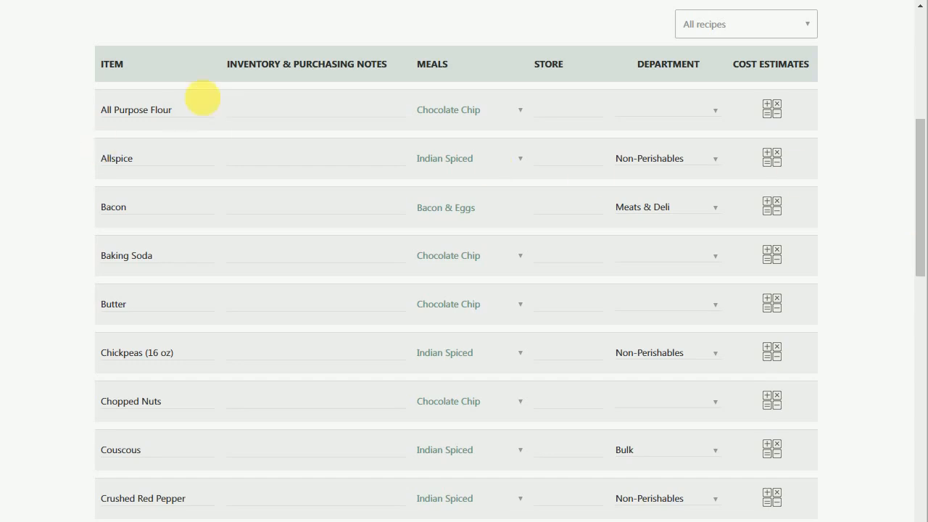
click(190, 119)
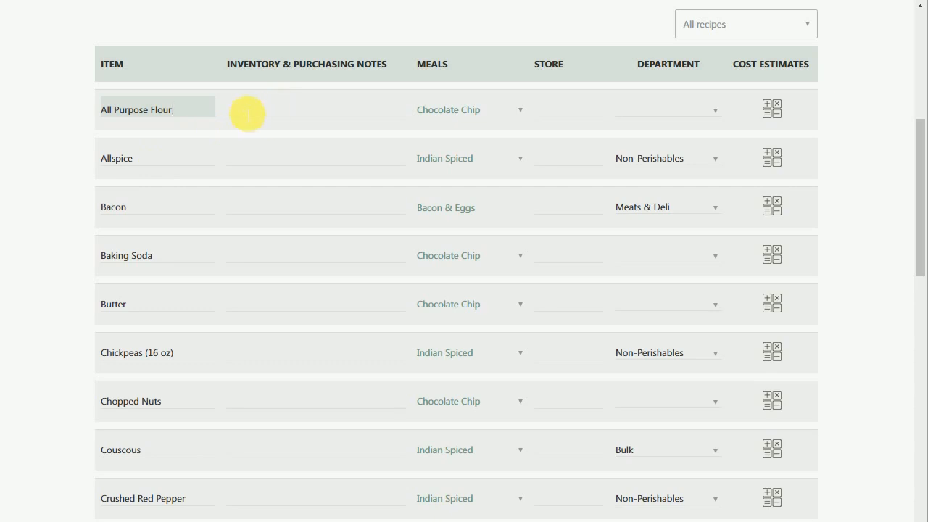
click(275, 113)
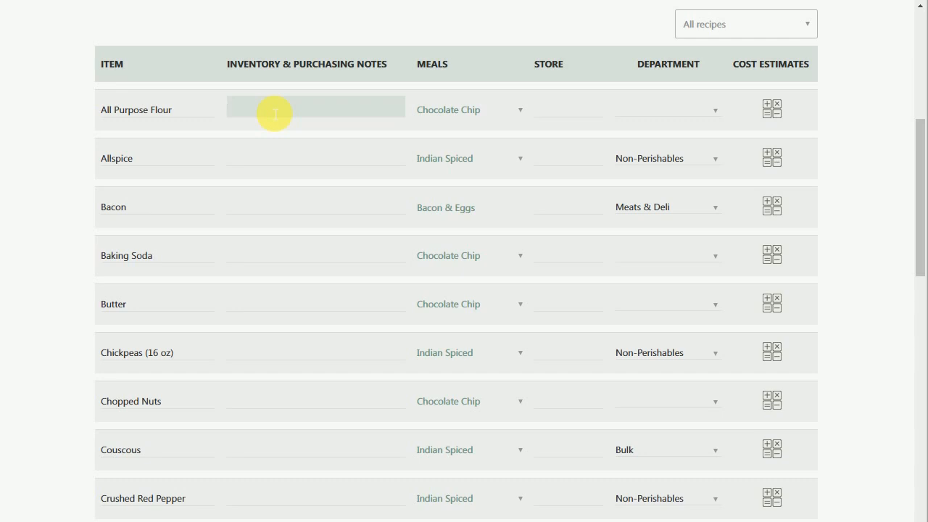
text(Already have 1 bag in basement)
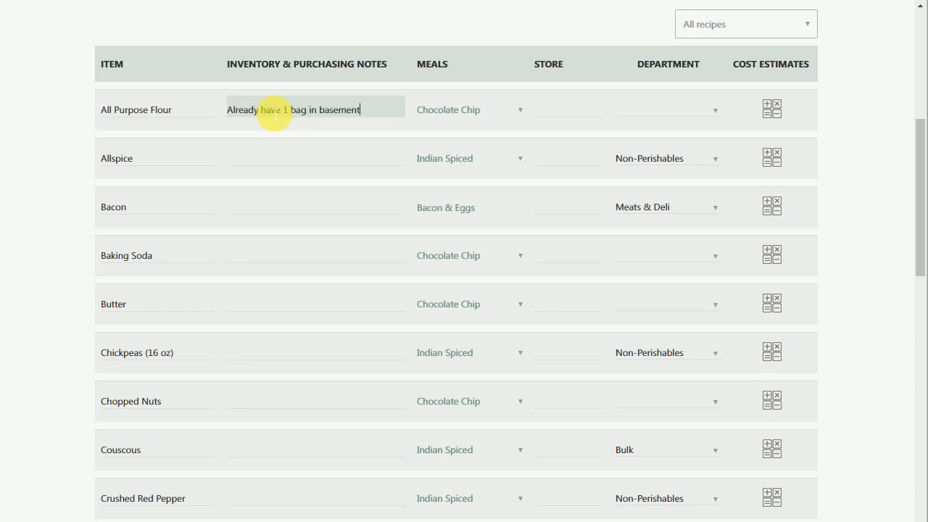
key(Tab)
click(307, 156)
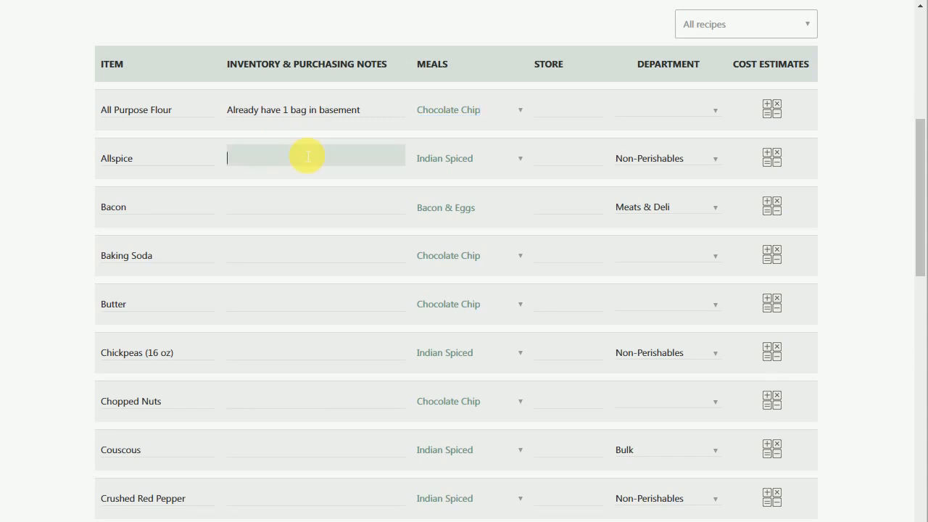
text(Purchase generic brand)
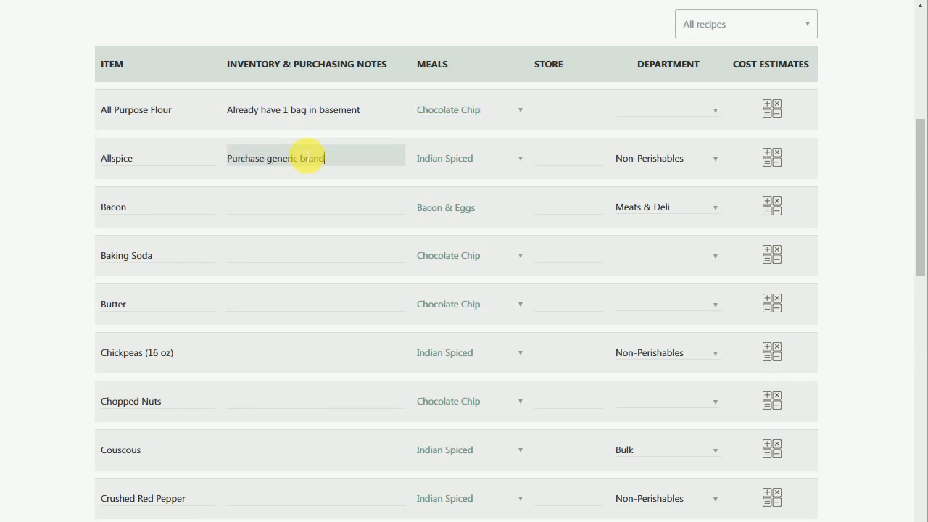
Step: Examine the meals, store, department options and cost estimate fields of All Purpose Flour without changing them
click(520, 108)
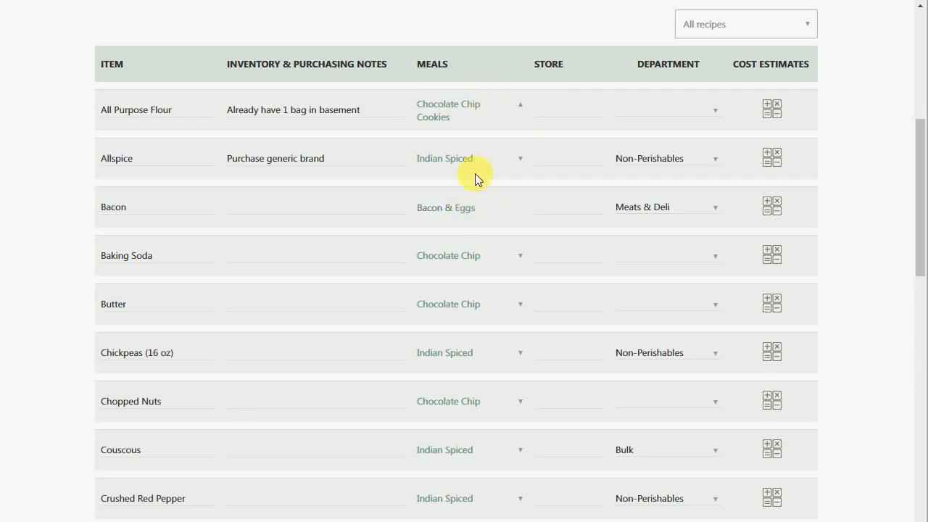
scroll(500, 182, down, 2)
scroll(490, 176, up, 3)
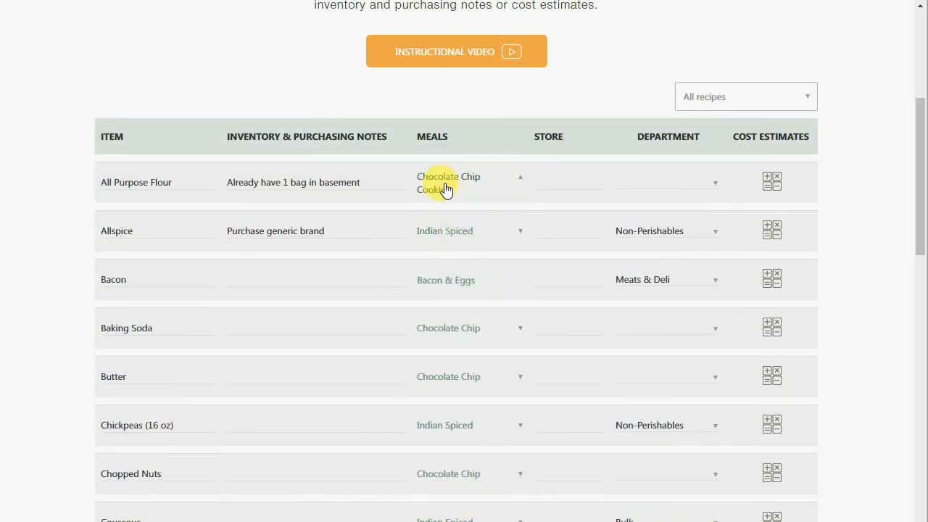
click(583, 190)
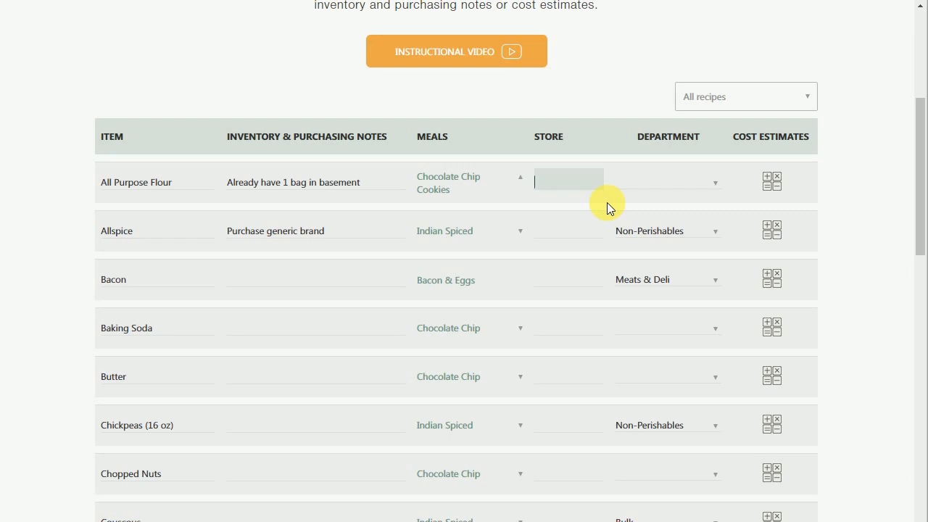
click(661, 182)
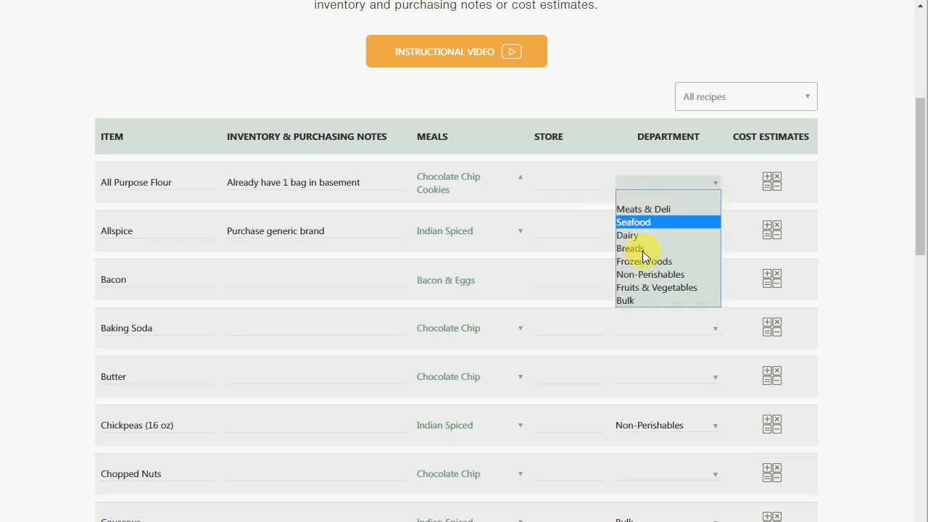
click(661, 185)
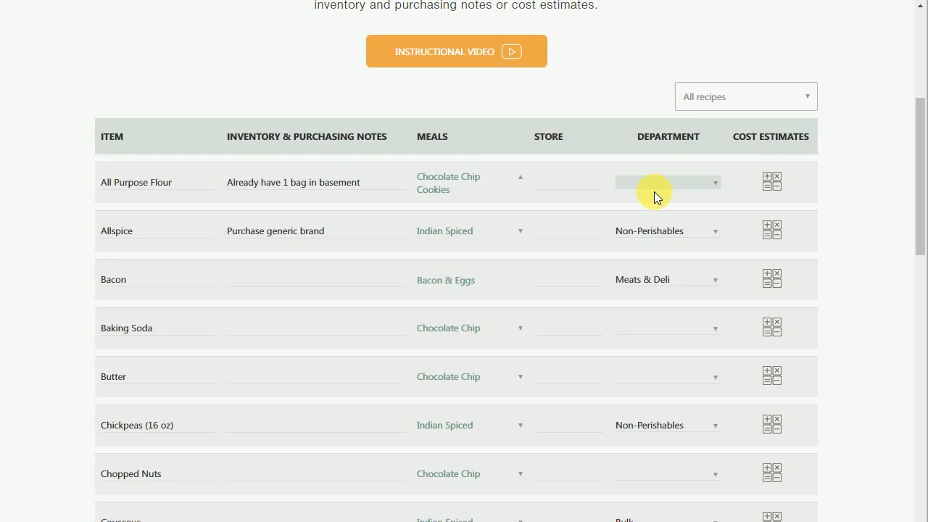
click(775, 183)
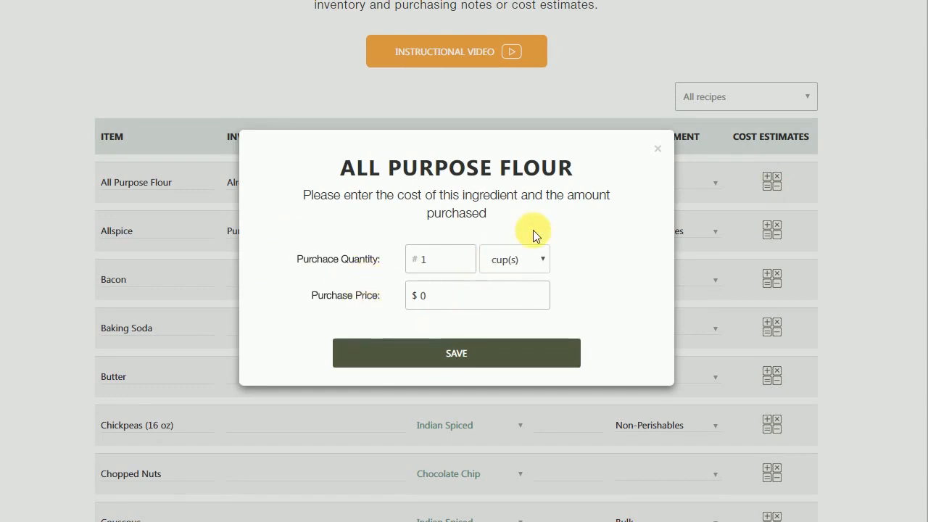
click(659, 154)
Step: In Butter's cost estimate, set the purchase quantity to 8 tablespoons
scroll(391, 307, down, 1)
scroll(386, 305, down, 1)
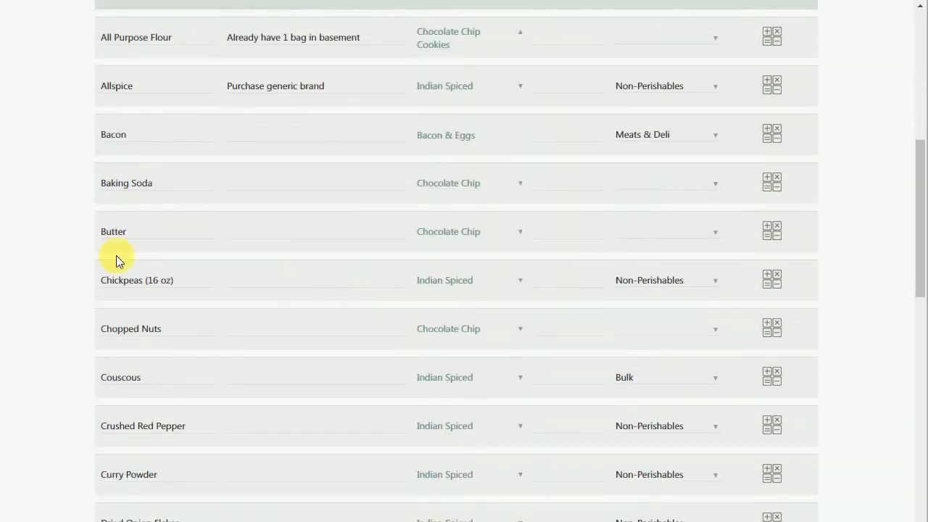
click(781, 233)
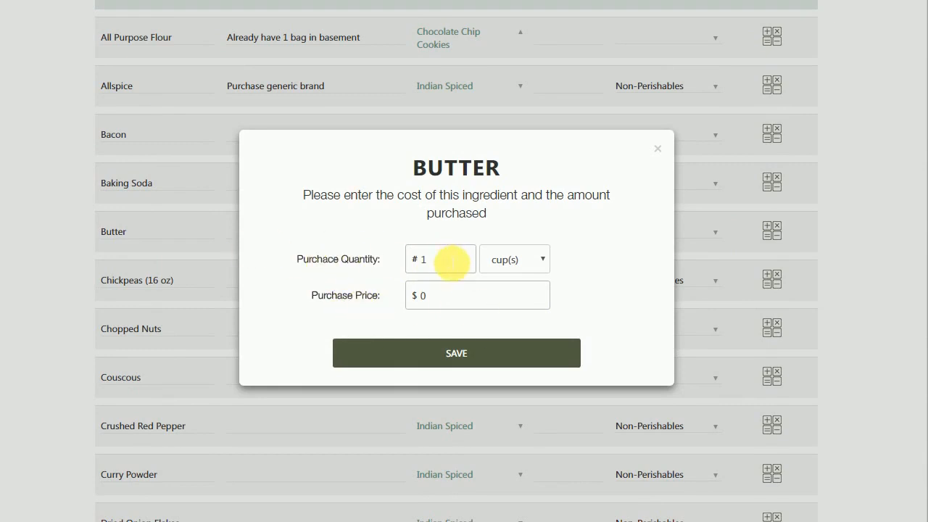
click(521, 258)
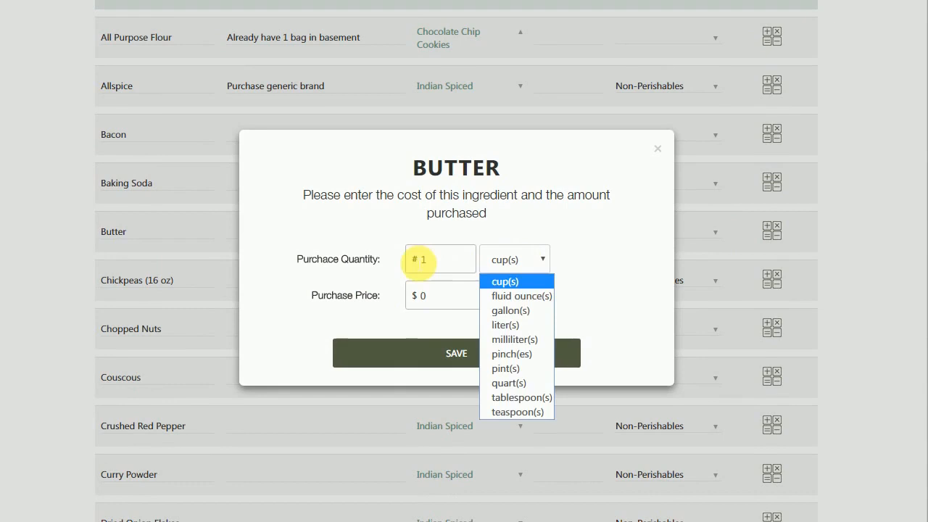
click(452, 263)
key(BackSpace)
text(8)
click(511, 254)
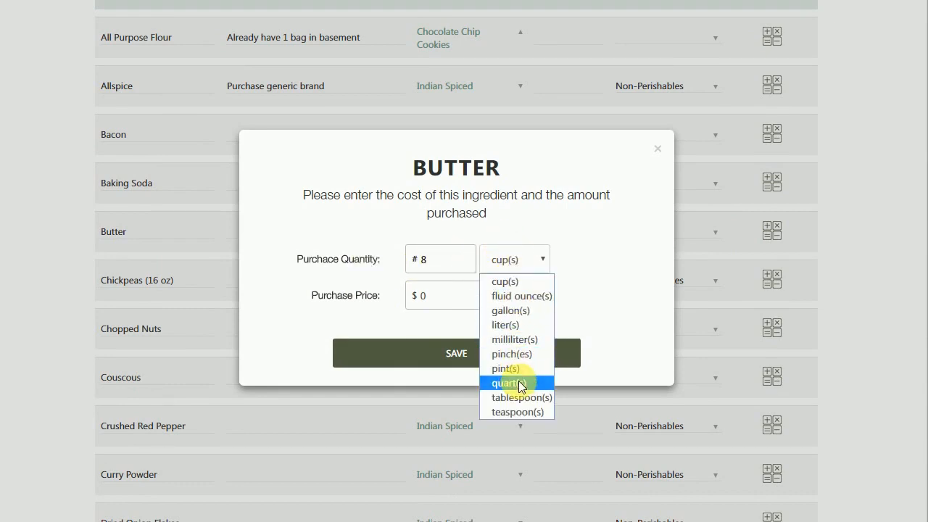
click(519, 401)
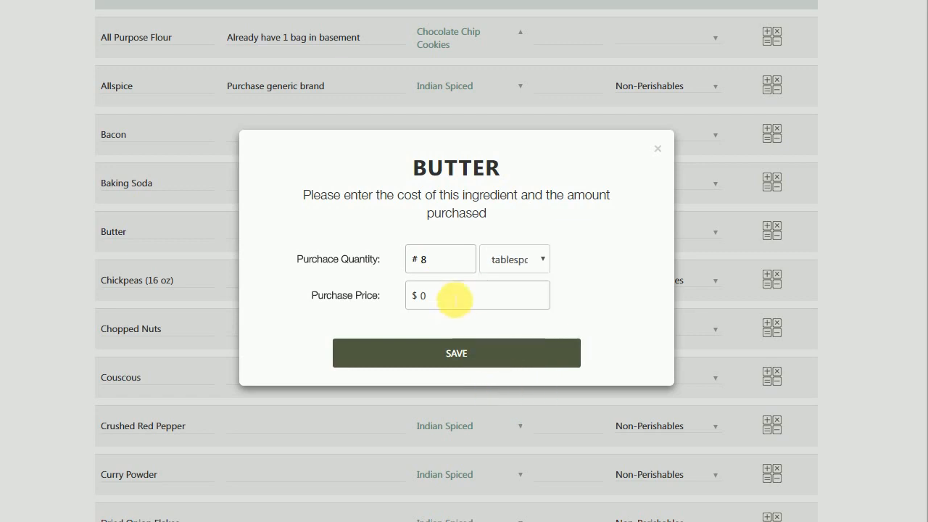
Step: Set Butter's purchase price to $2 and save the cost estimate
click(454, 305)
key(BackSpace)
text(2)
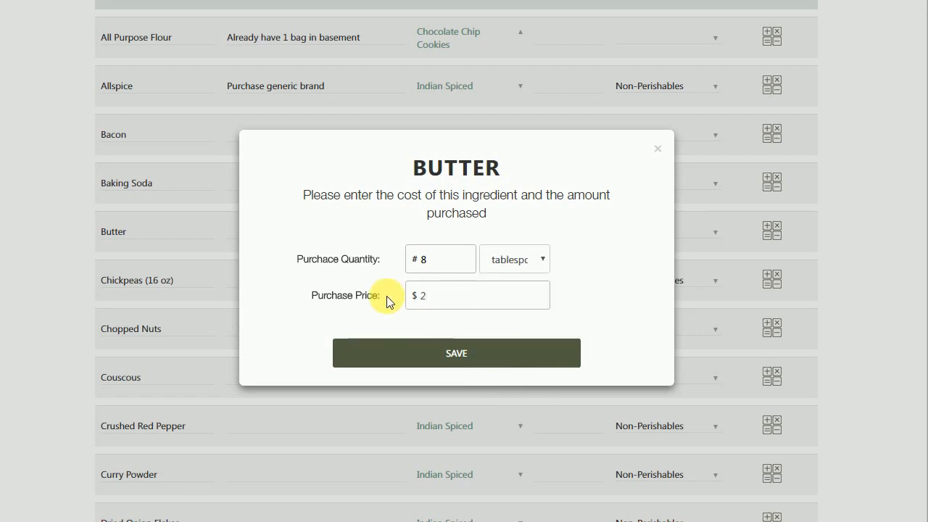
click(513, 357)
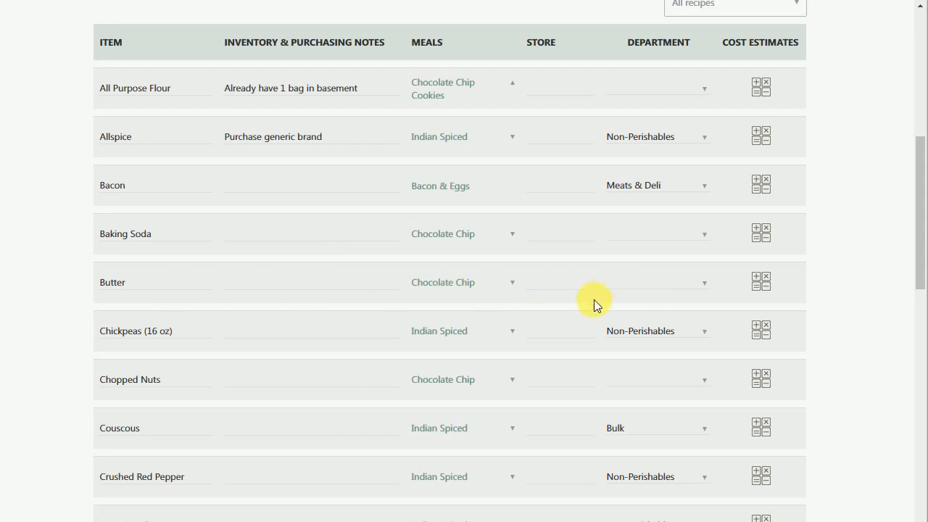
Step: Filter the ingredients list by the Chocolate Chip Cookies recipe
scroll(596, 298, up, 2)
scroll(566, 280, down, 1)
drag(920, 195, 905, 181)
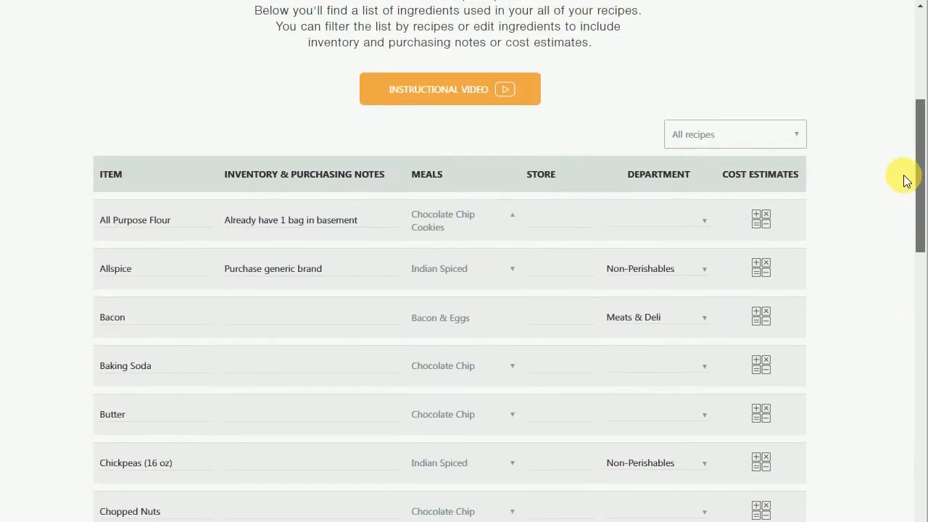
click(737, 134)
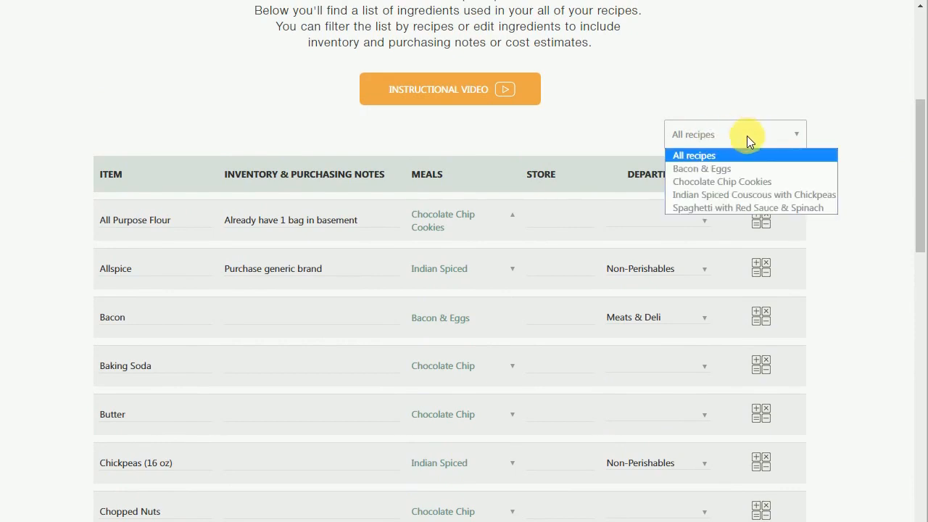
click(731, 184)
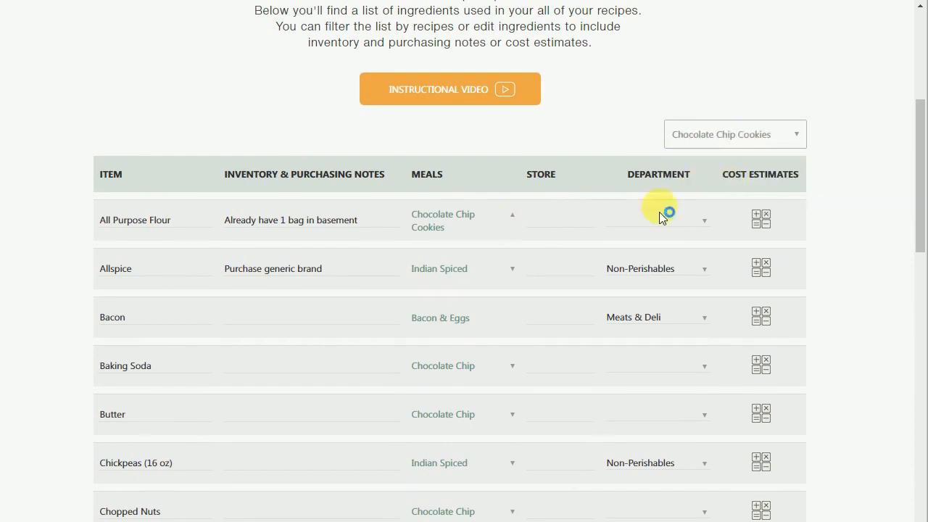
scroll(596, 211, down, 5)
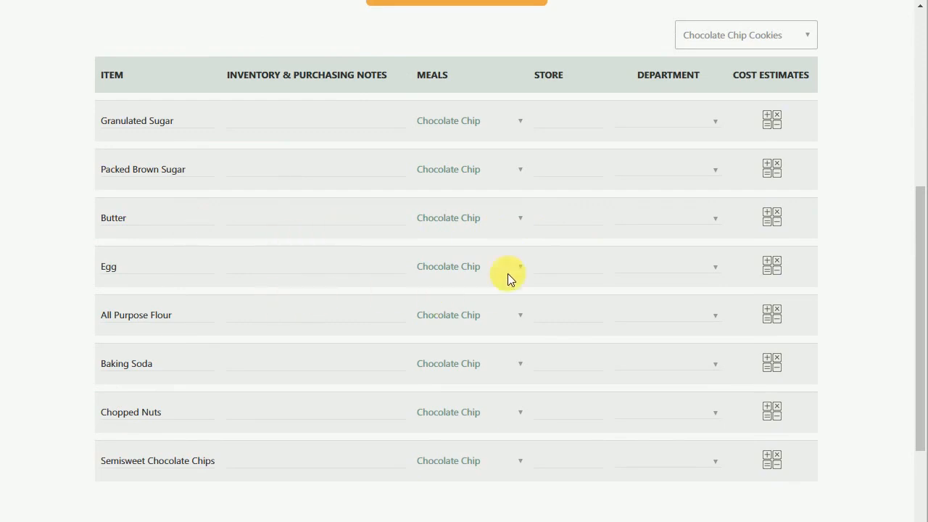
Step: Add the inventory and purchasing note "Purchase generic brand" to Butter and save the changes
scroll(467, 256, down, 2)
scroll(477, 254, up, 2)
scroll(436, 158, down, 1)
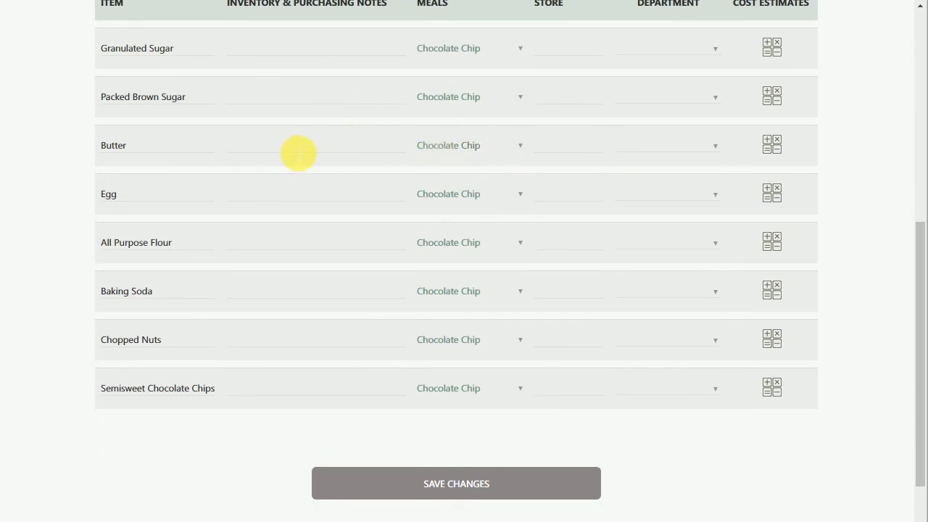
click(298, 153)
text(Purchase generic)
text(brand)
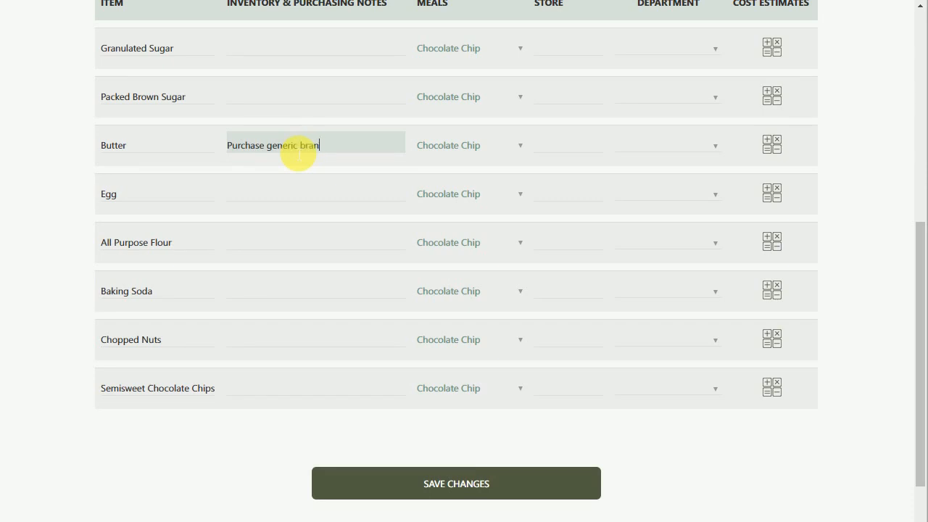
click(451, 485)
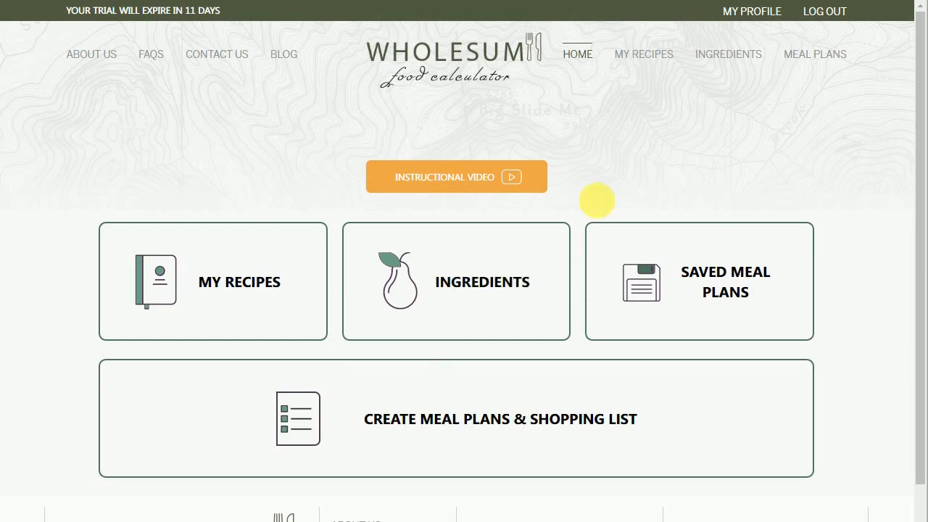
Step: Open the Chocolate Chip Cookies recipe from My Recipes and check its cost per recipe and per serving
click(638, 62)
scroll(338, 290, down, 1)
scroll(337, 290, down, 3)
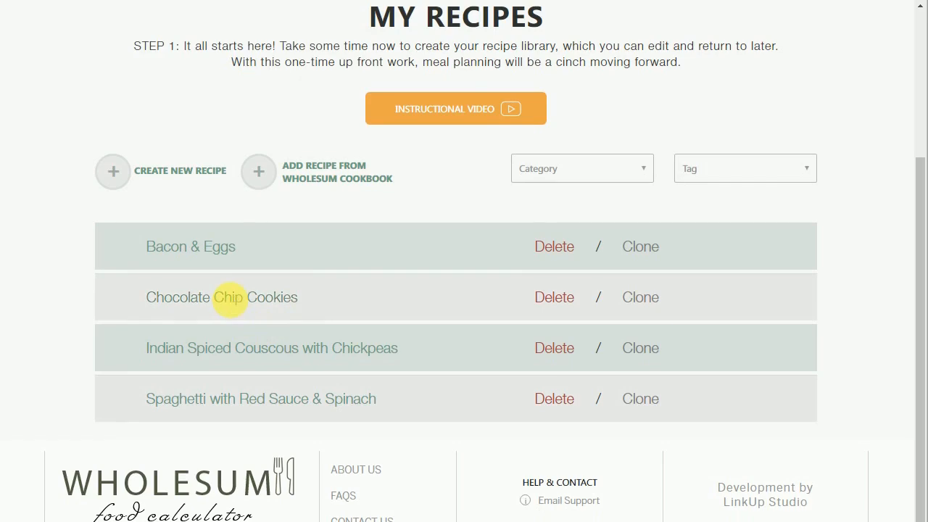
click(234, 306)
scroll(162, 226, down, 3)
scroll(80, 238, down, 5)
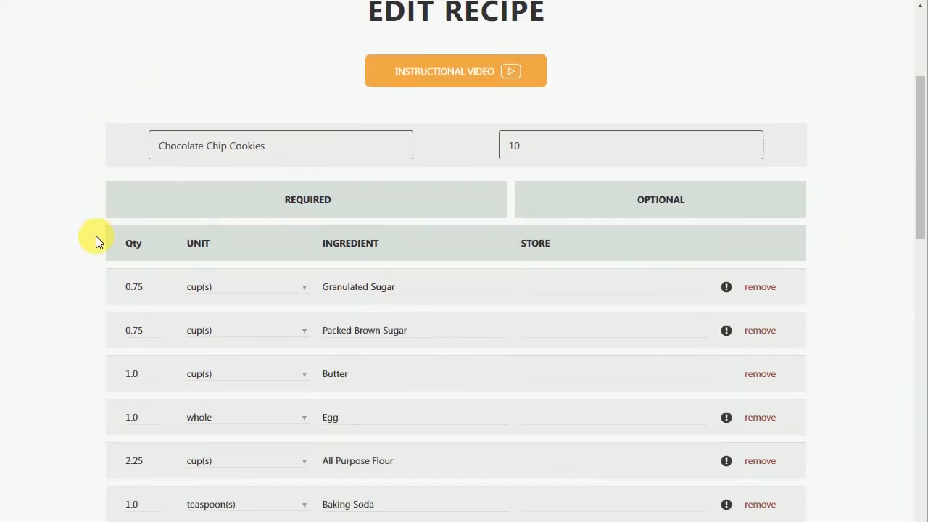
scroll(275, 283, down, 10)
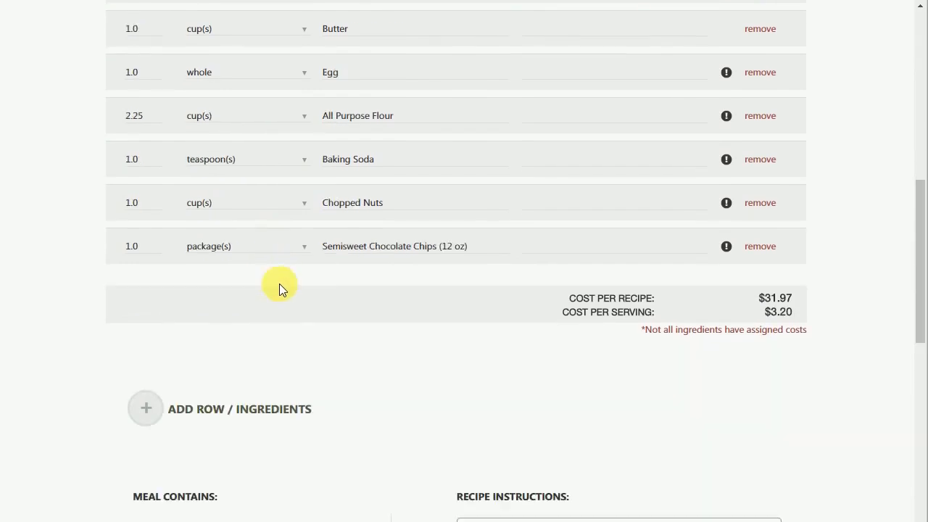
Step: Go to the ingredient details for Chocolate Chip Cookies and review the listed ingredients and purchasing notes
click(435, 382)
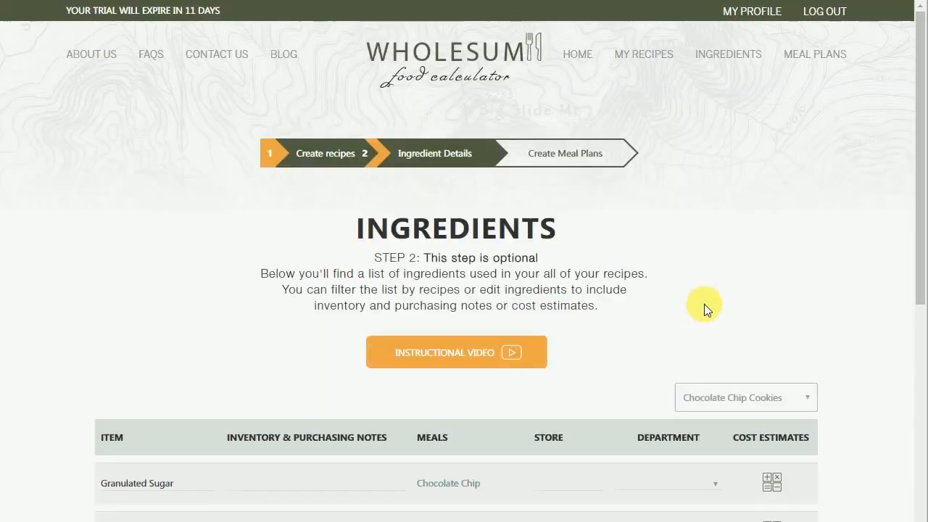
scroll(702, 306, down, 3)
scroll(692, 310, down, 3)
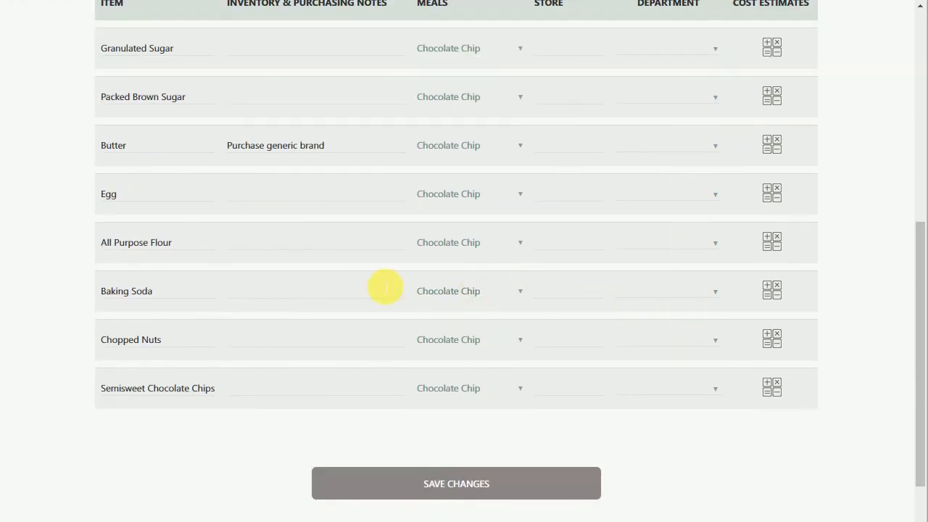
scroll(383, 287, up, 2)
scroll(383, 288, down, 1)
scroll(379, 285, up, 5)
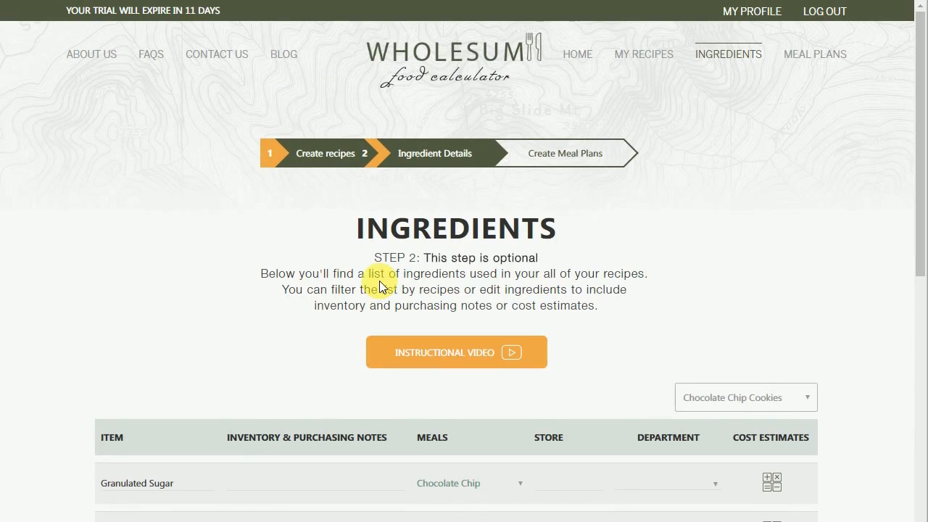